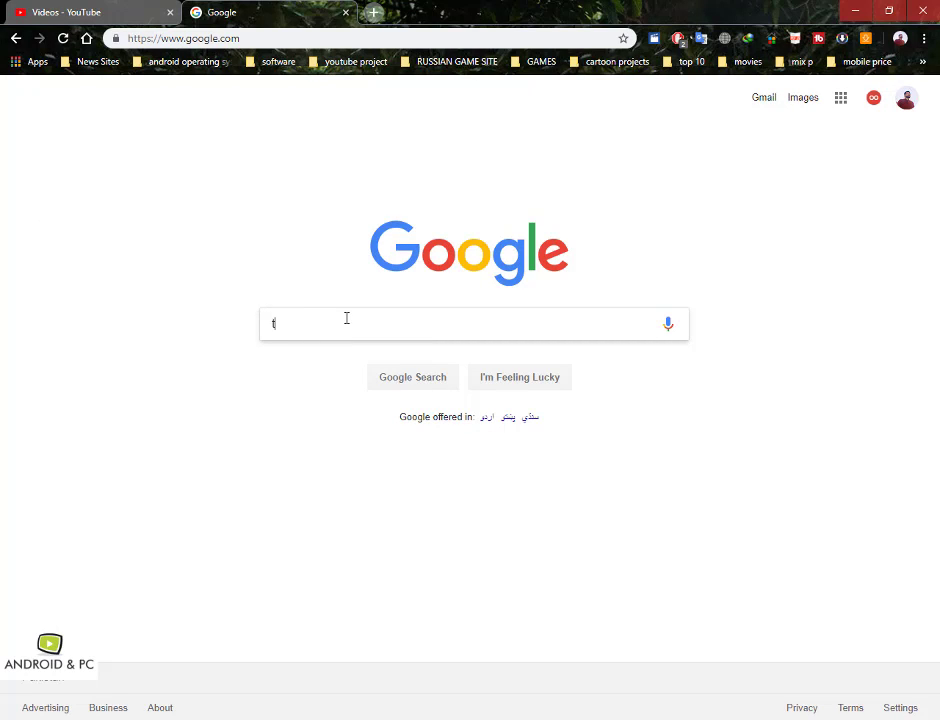
# Search Google for "tencent gaming buddy" and open the official tgb.qq.com PUBG Mobile emulator page
pyautogui.write('ten')
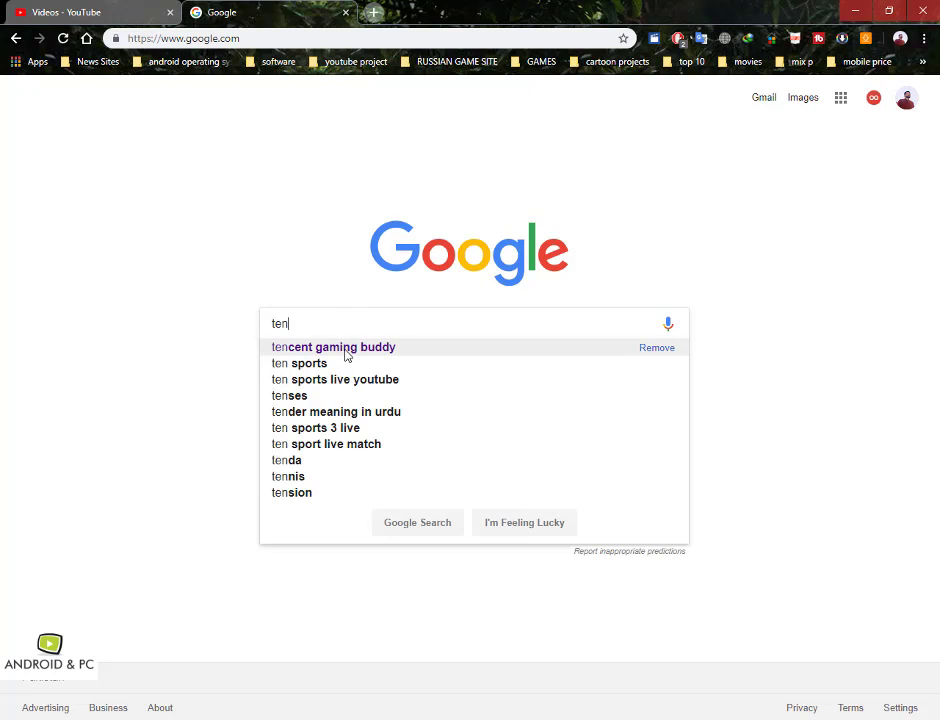
pyautogui.click(345, 350)
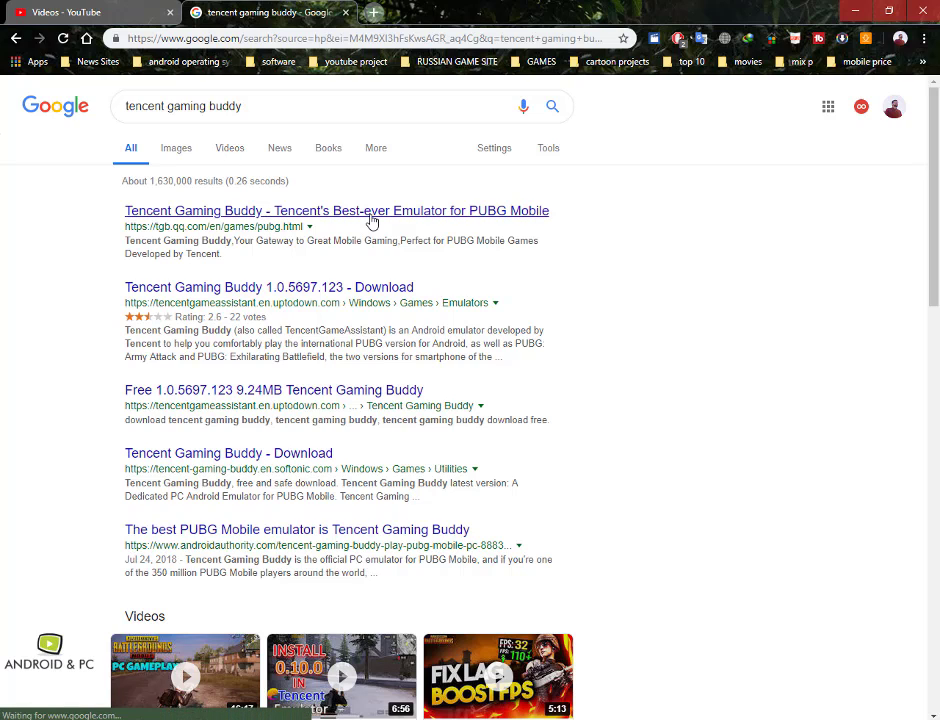
pyautogui.click(268, 222)
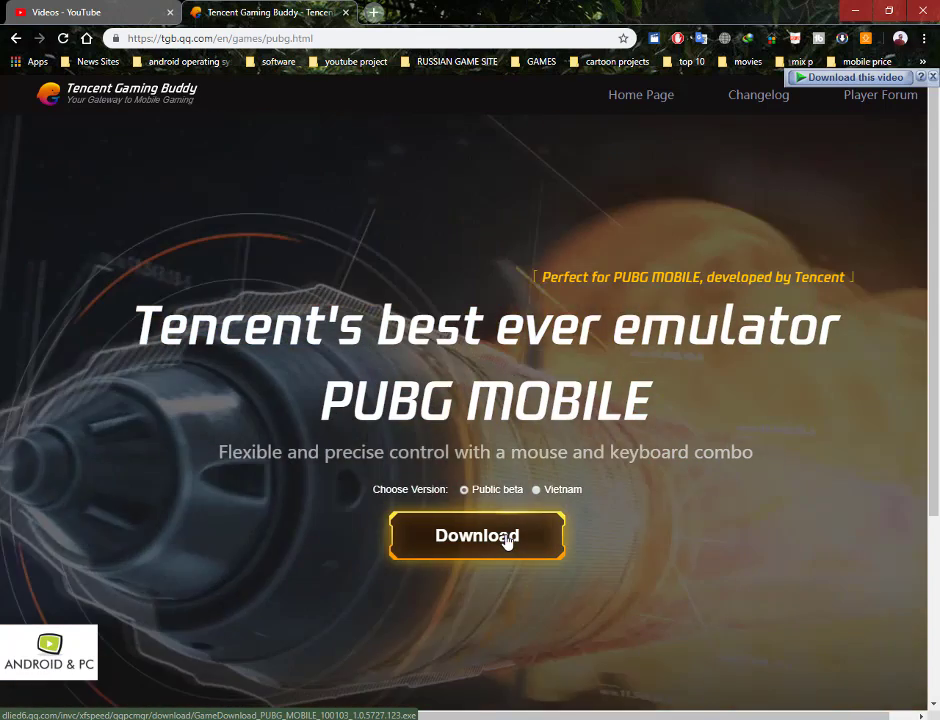
# Try to download the Public beta installer, then cancel the duplicate download and close its blank tab
pyautogui.click(508, 540)
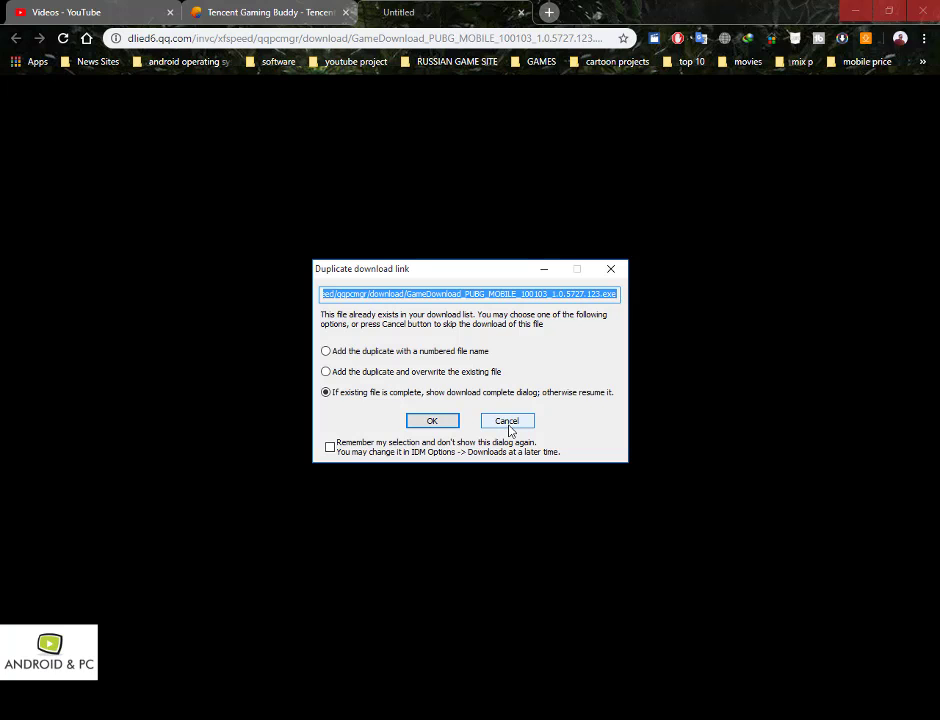
pyautogui.click(508, 424)
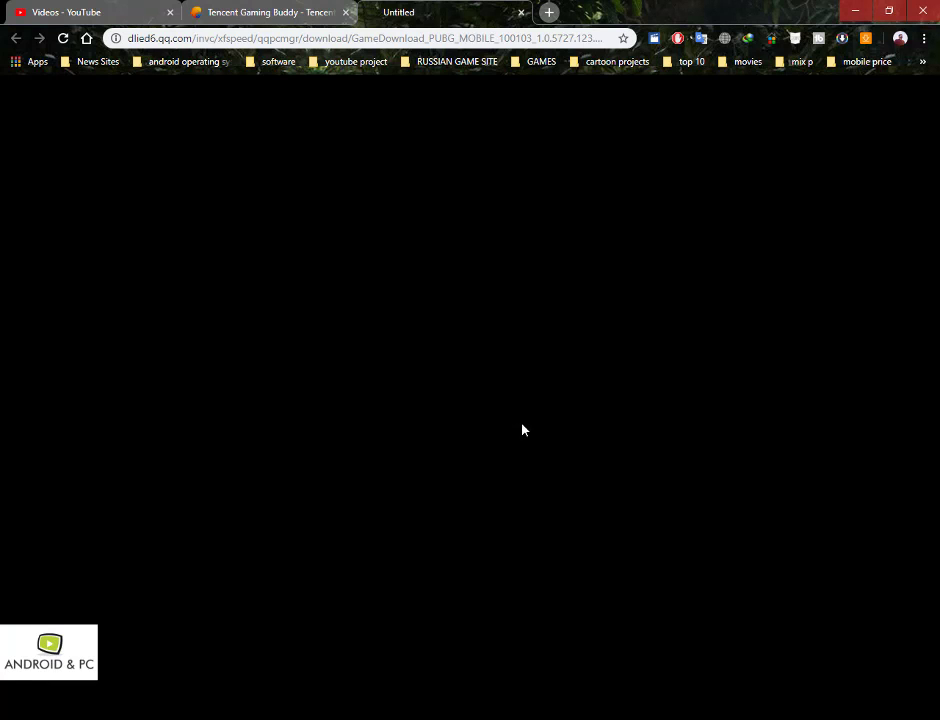
pyautogui.click(521, 12)
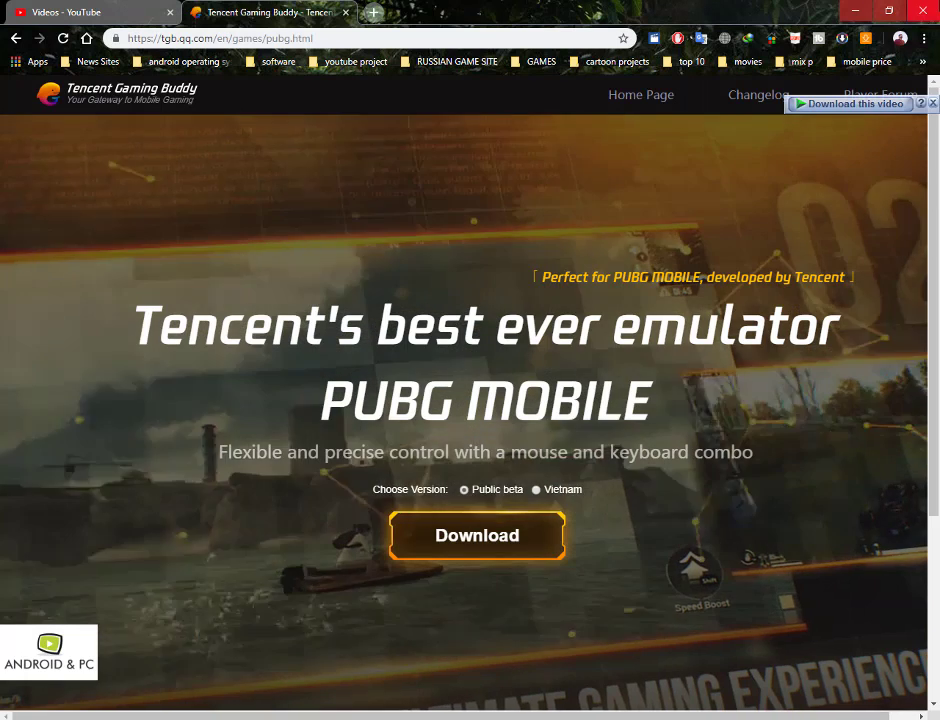
# Switch to the desktop and launch Tencent Gaming Buddy from its shortcut
pyautogui.press('super+d')
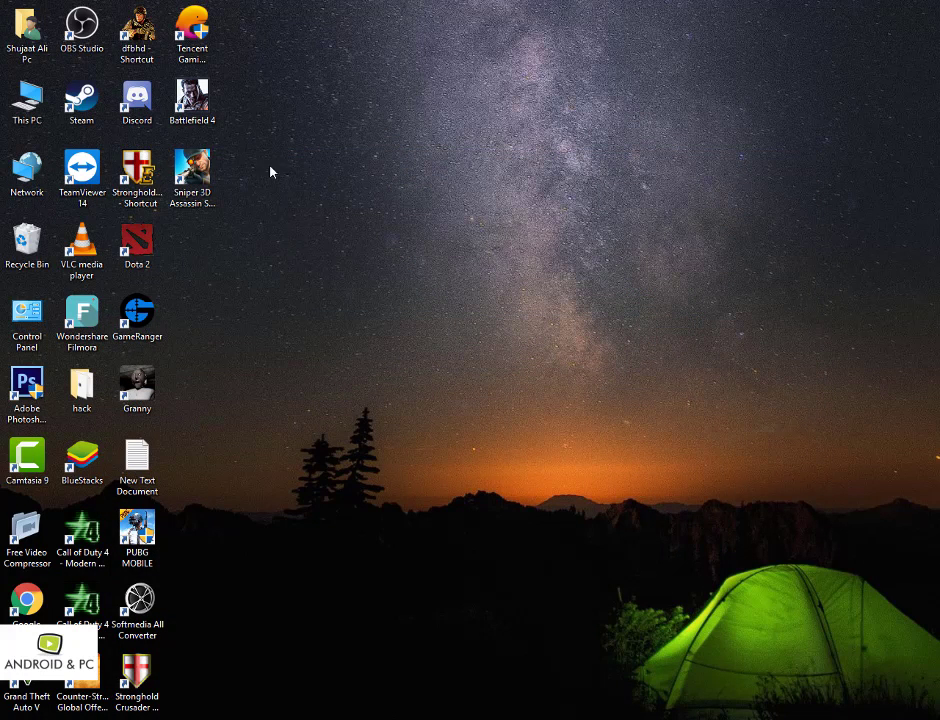
pyautogui.click(205, 58)
pyautogui.moveTo(221, 58); pyautogui.dragTo(551, 346)
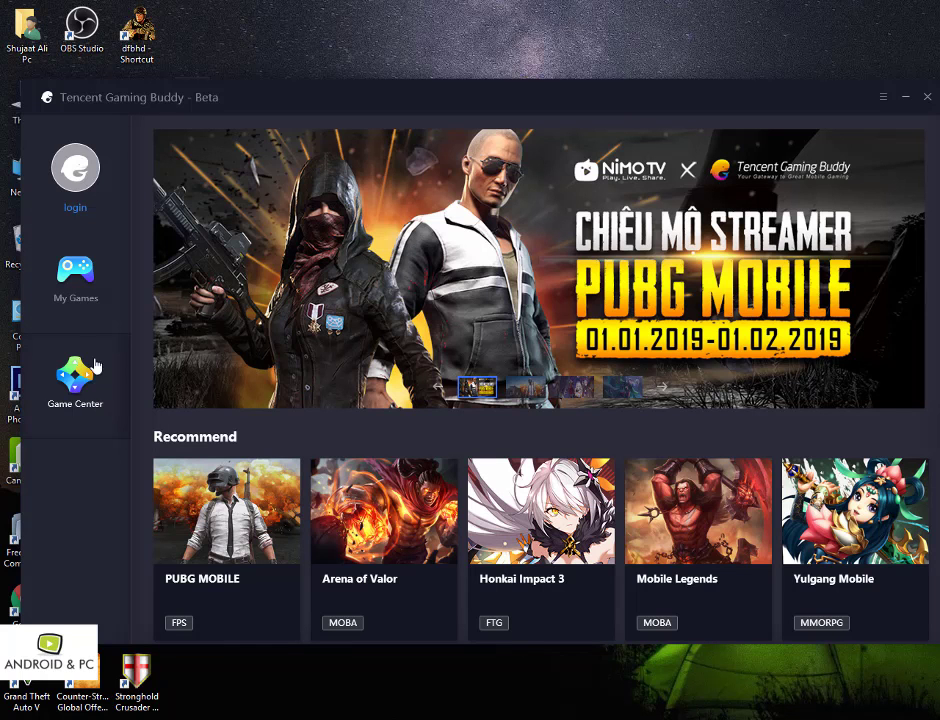
# Look through the installed games in My Games and the recommended titles in the Game Center
pyautogui.click(99, 294)
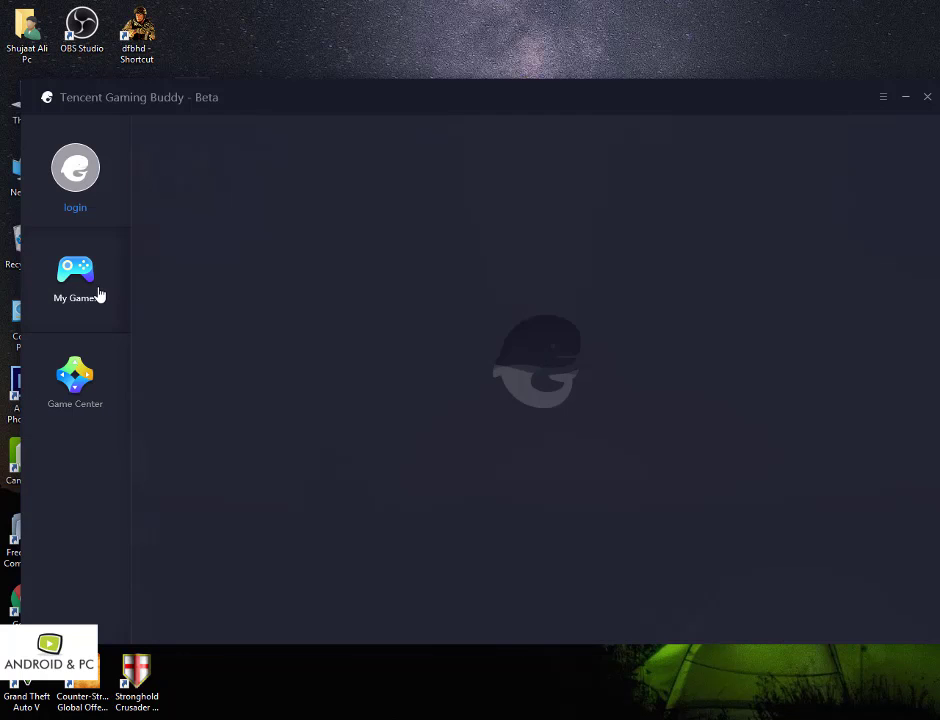
pyautogui.click(86, 357)
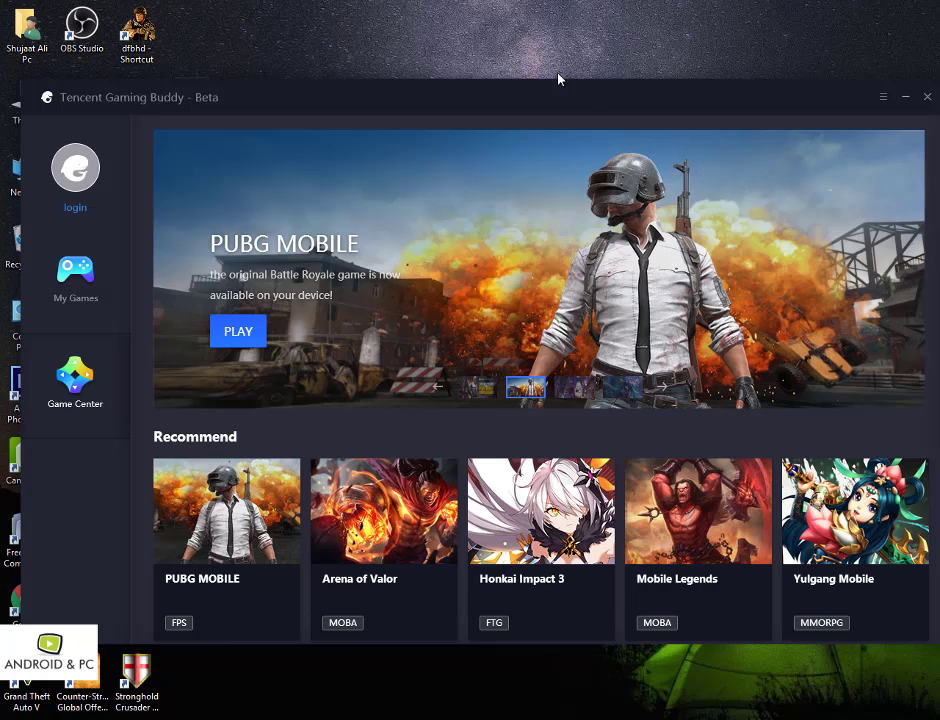
pyautogui.moveTo(538, 96); pyautogui.dragTo(528, 97)
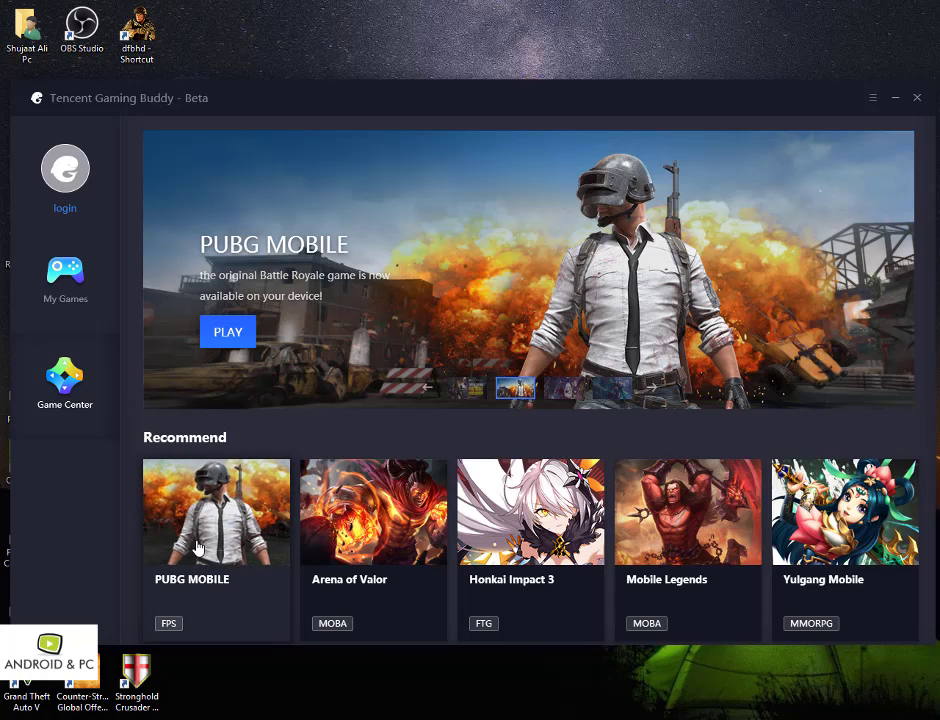
pyautogui.click(77, 297)
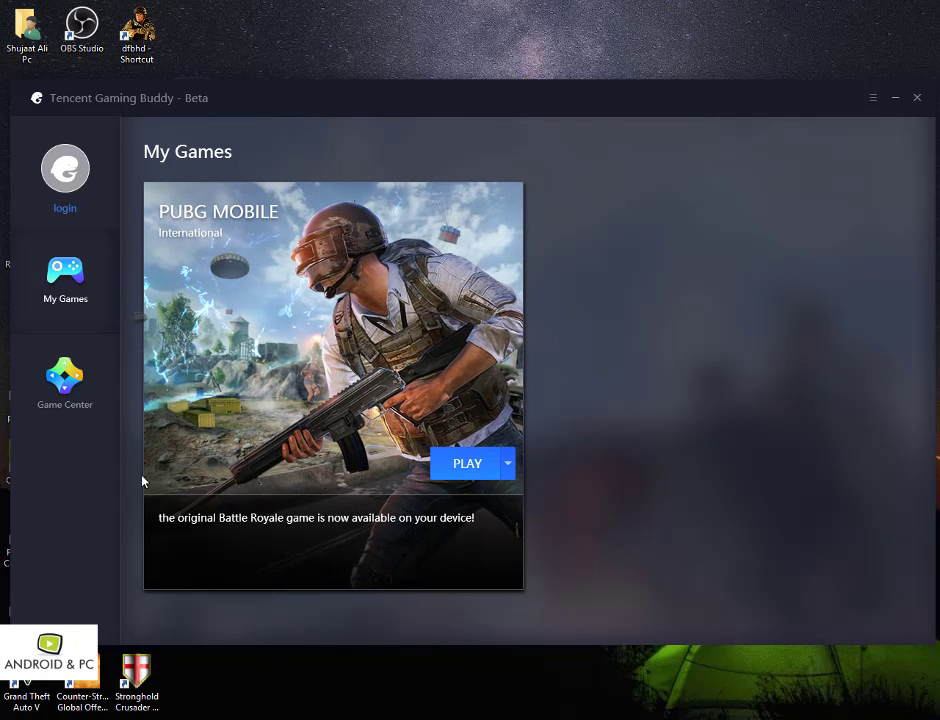
# Open the PUBG MOBILE page from the Game Center's recommended games and start the game
pyautogui.click(65, 418)
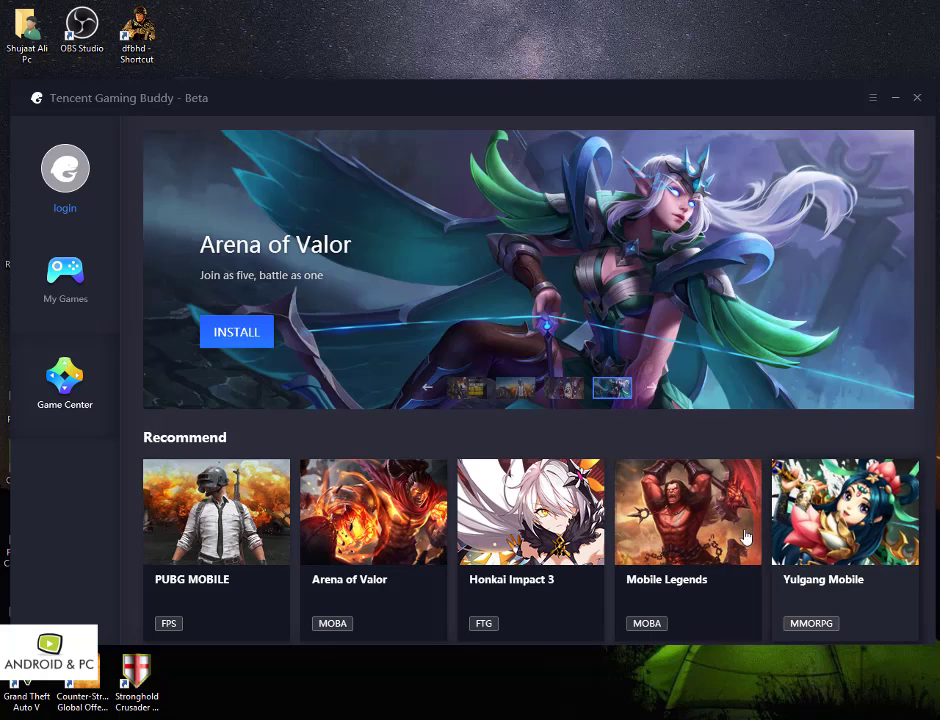
pyautogui.click(204, 528)
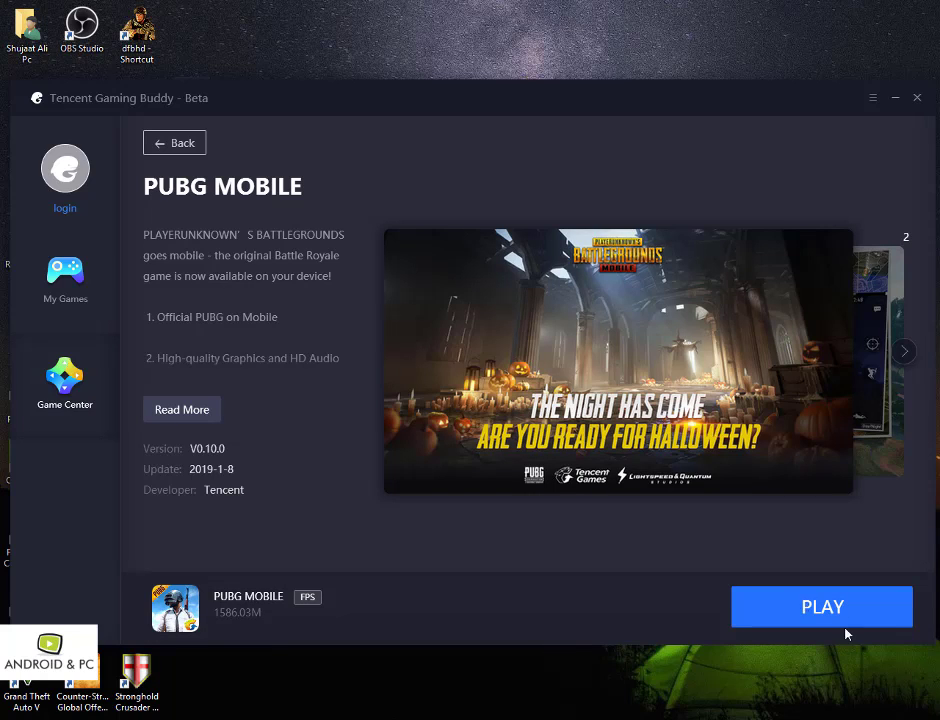
pyautogui.click(845, 625)
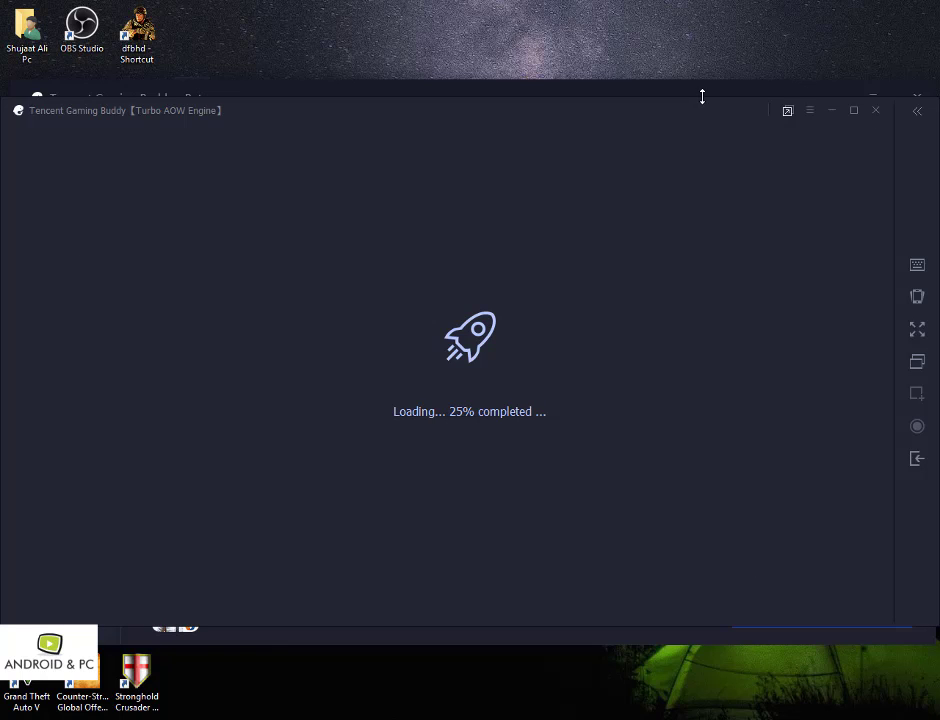
# Minimize the launcher window, close the Default Controller guide and reposition the emulator window so the whole game is in view
pyautogui.moveTo(704, 90); pyautogui.dragTo(859, 163)
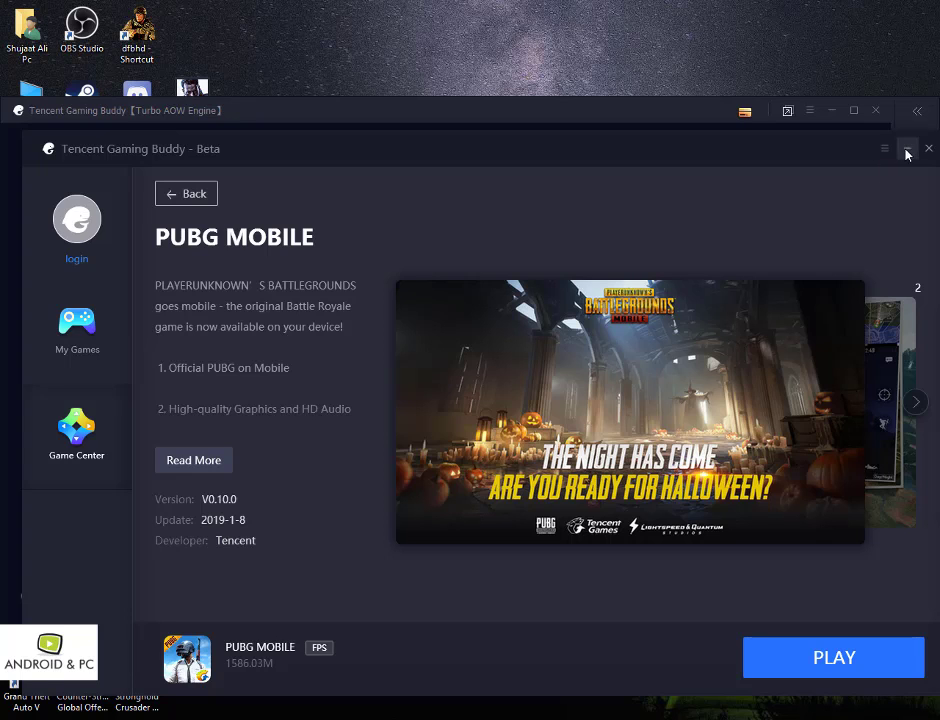
pyautogui.click(907, 149)
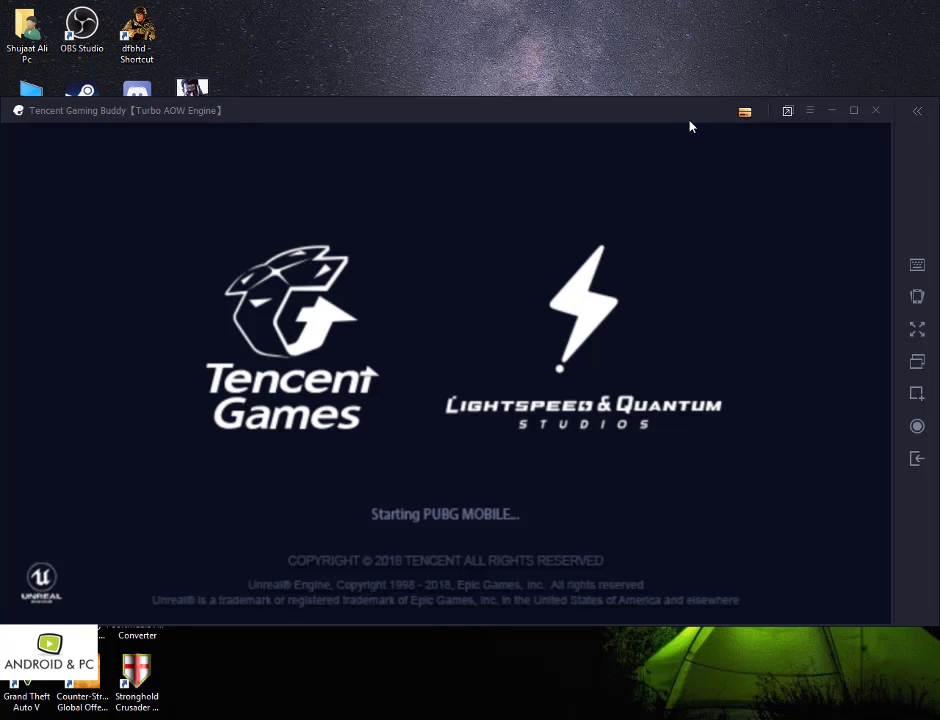
pyautogui.moveTo(690, 126); pyautogui.dragTo(487, 112)
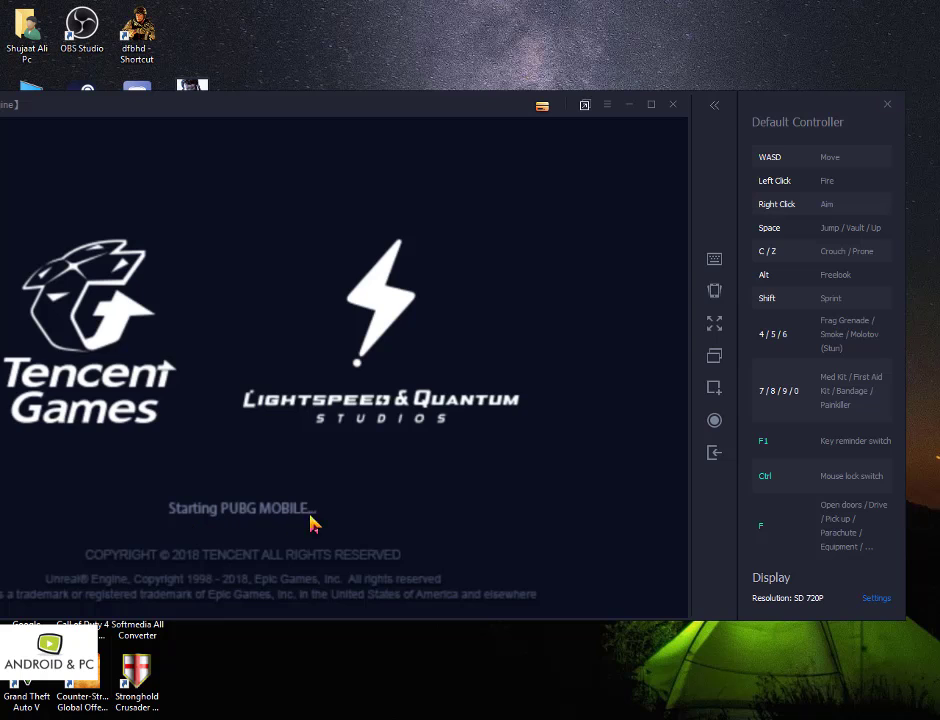
pyautogui.click(887, 105)
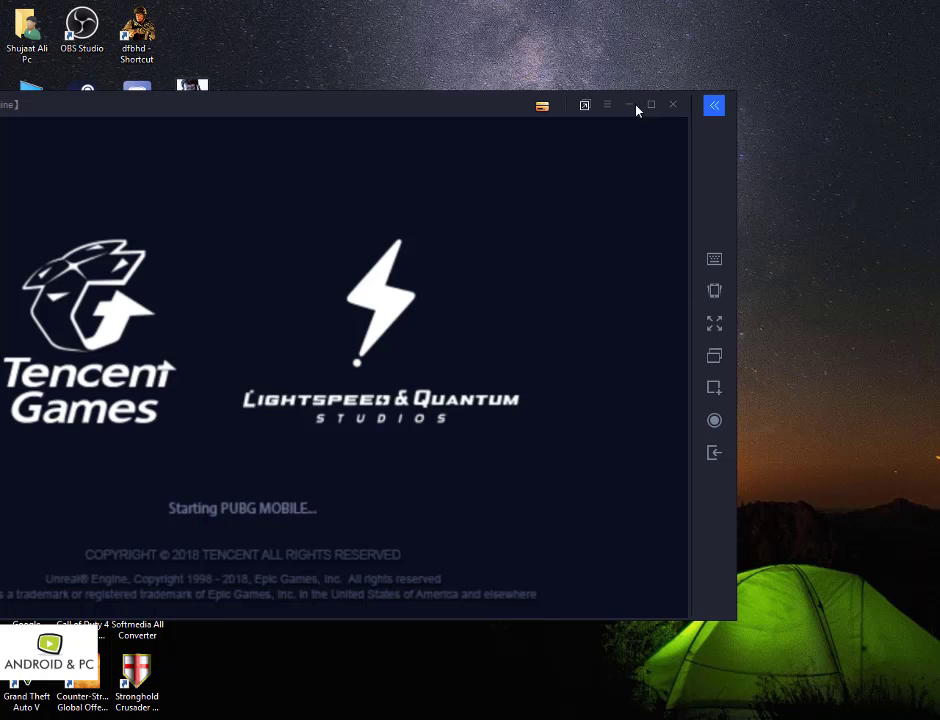
pyautogui.moveTo(448, 113); pyautogui.dragTo(652, 112)
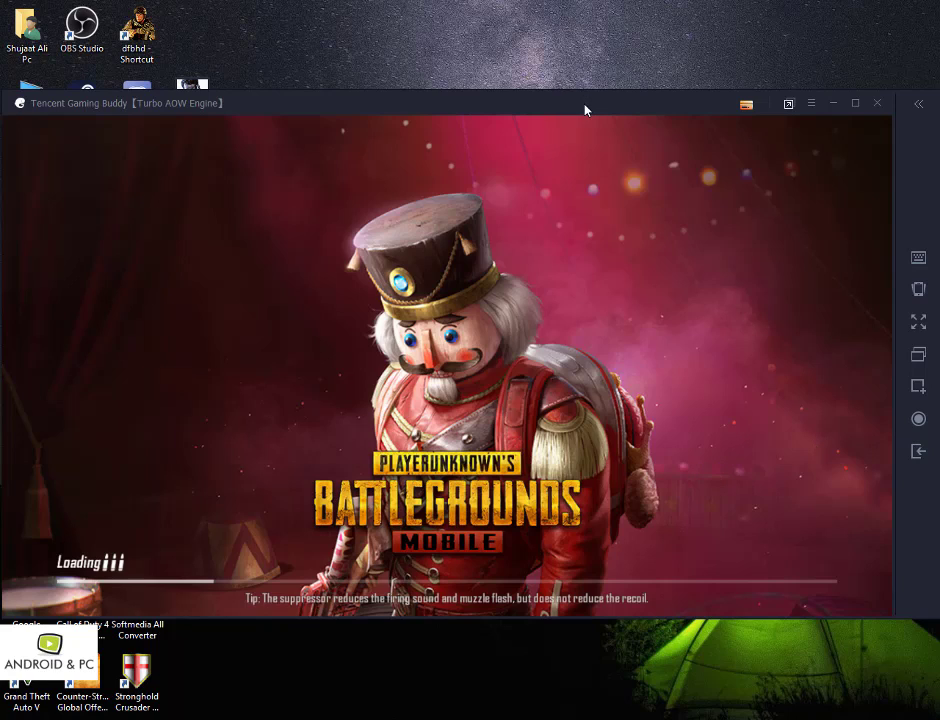
pyautogui.moveTo(585, 110); pyautogui.dragTo(587, 136)
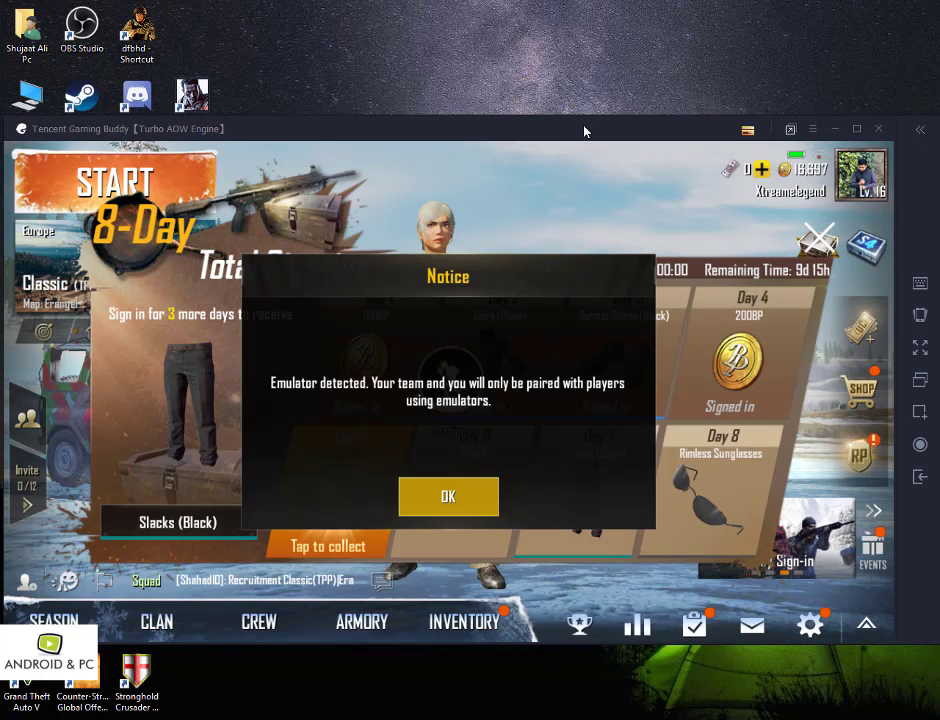
# Acknowledge the emulator detection notice and switch the game to full screen
pyautogui.click(437, 502)
pyautogui.press('F11')
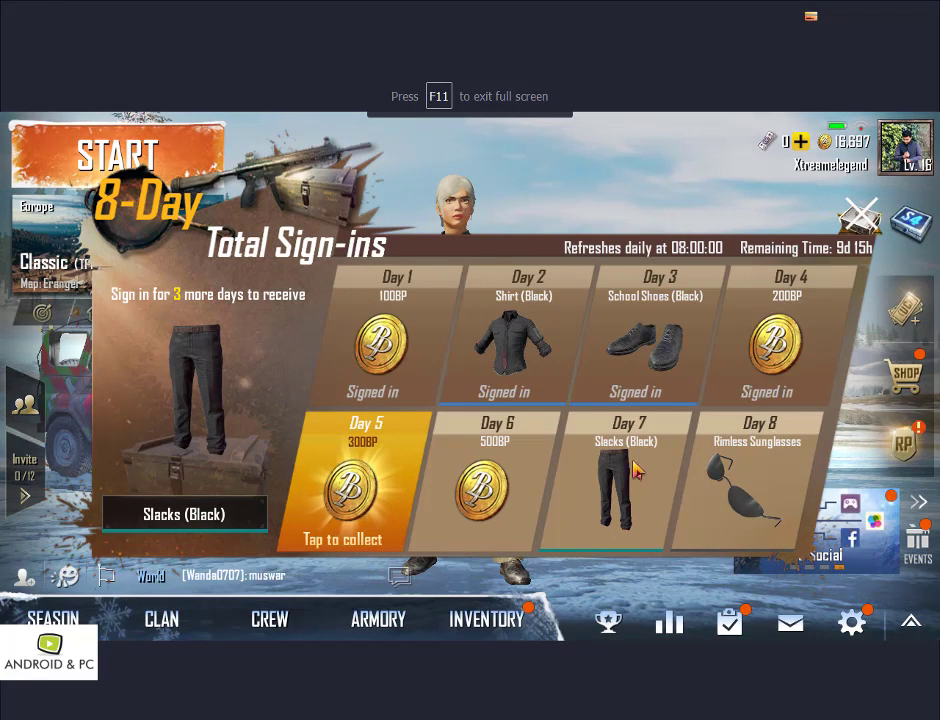
# Collect the Day 5 reward of 300 BP in the 8-Day Total Sign-ins event and close the event window
pyautogui.click(343, 497)
pyautogui.click(465, 532)
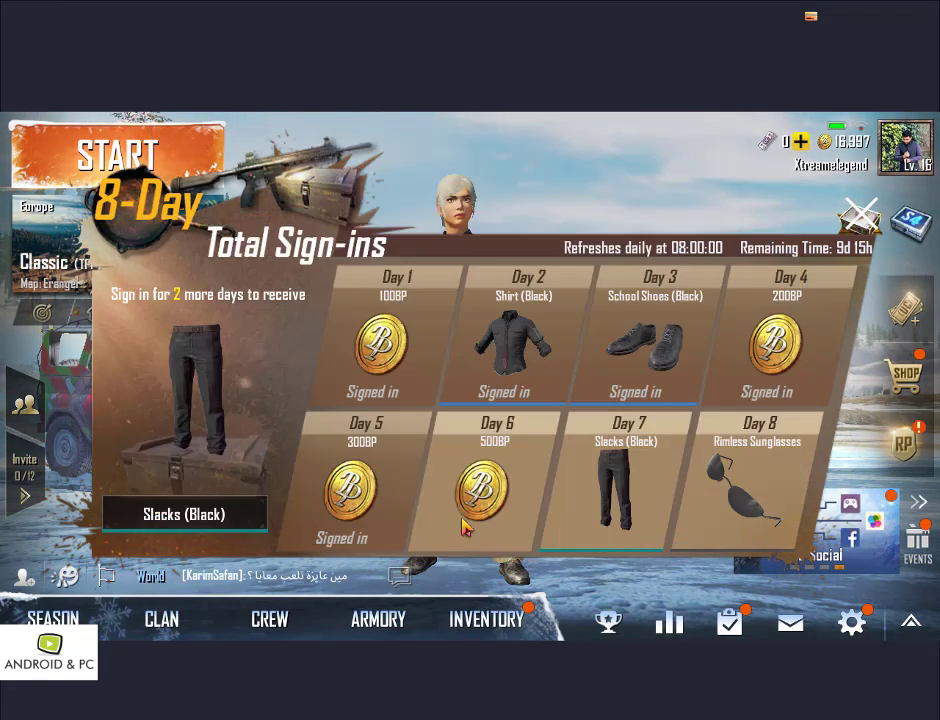
pyautogui.click(860, 215)
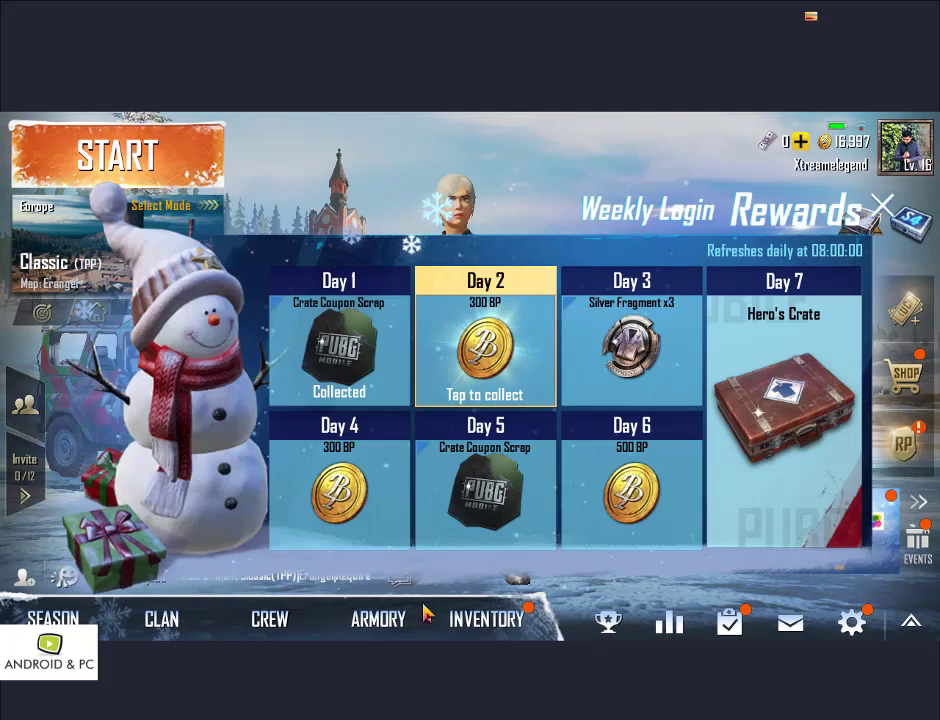
# Collect the Day 2 weekly login reward of 300 BP, close the rewards window and exit full screen
pyautogui.click(491, 400)
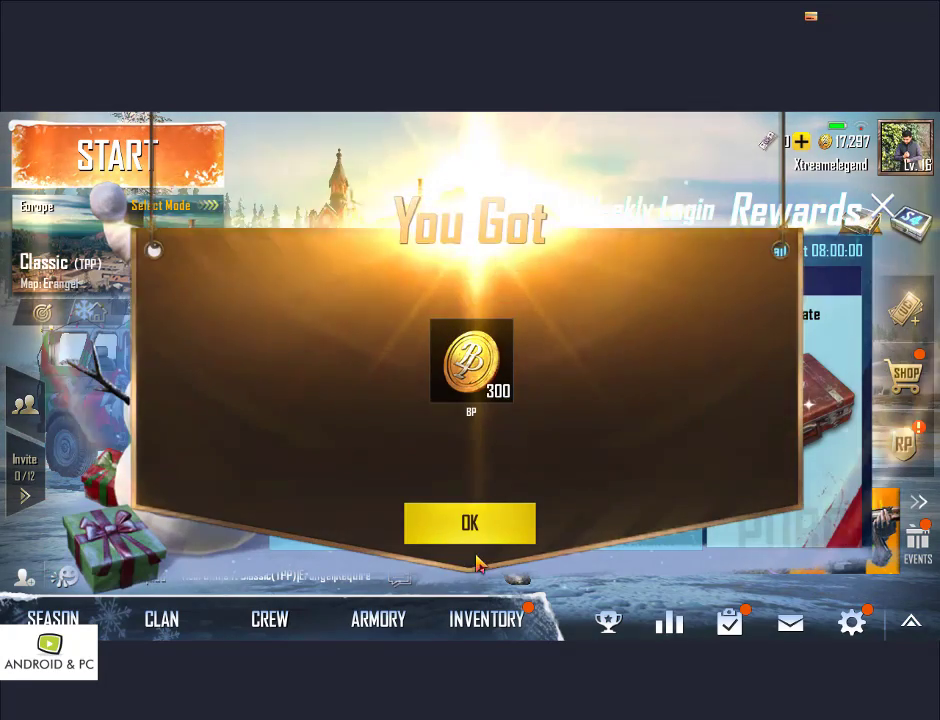
pyautogui.click(476, 538)
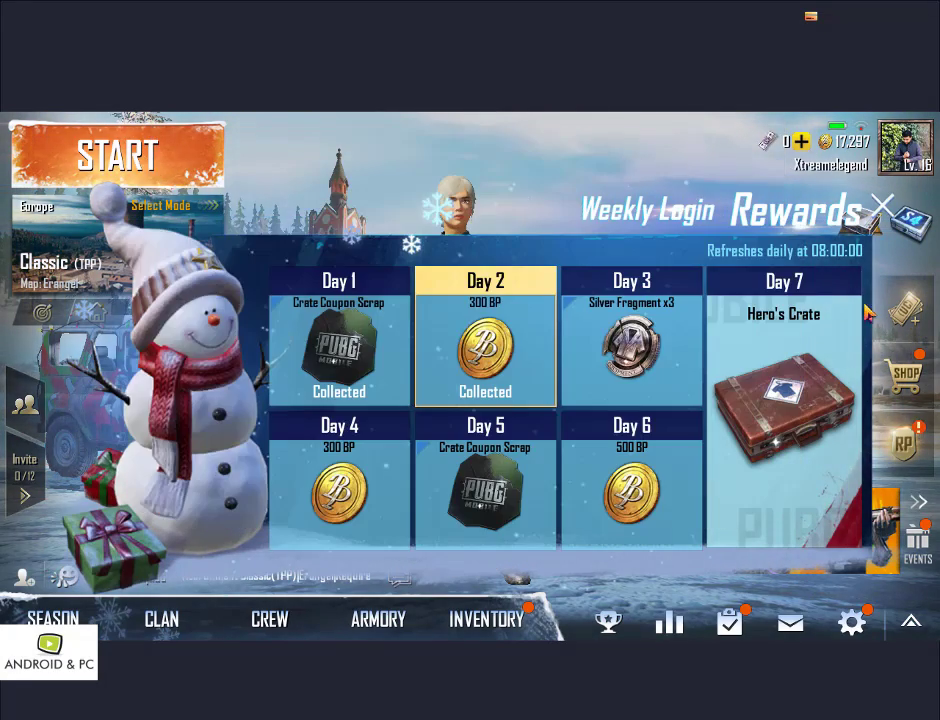
pyautogui.click(882, 208)
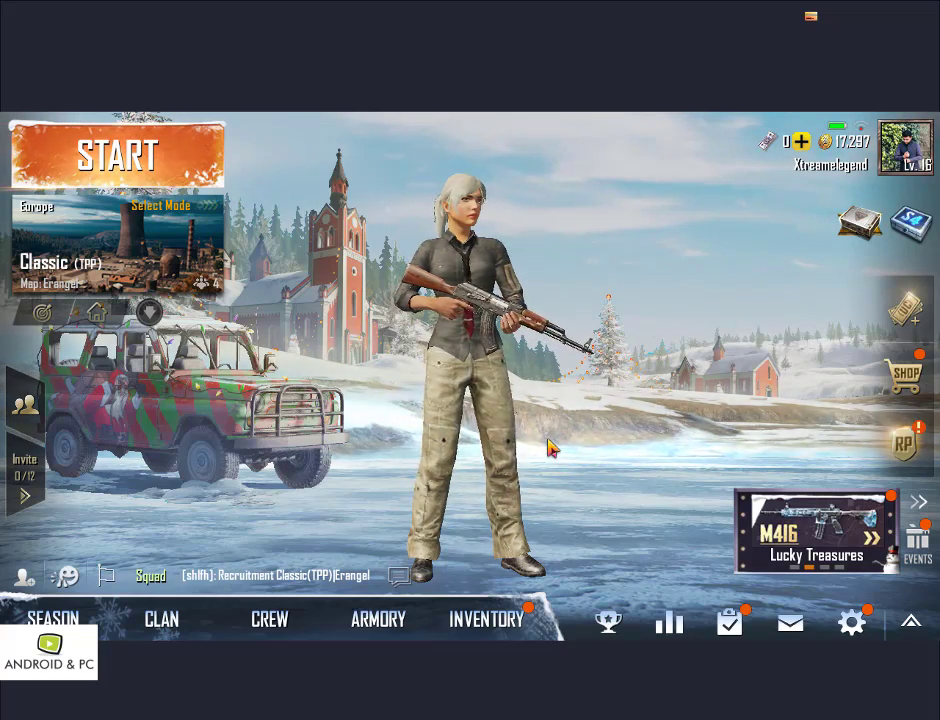
pyautogui.press('F11')
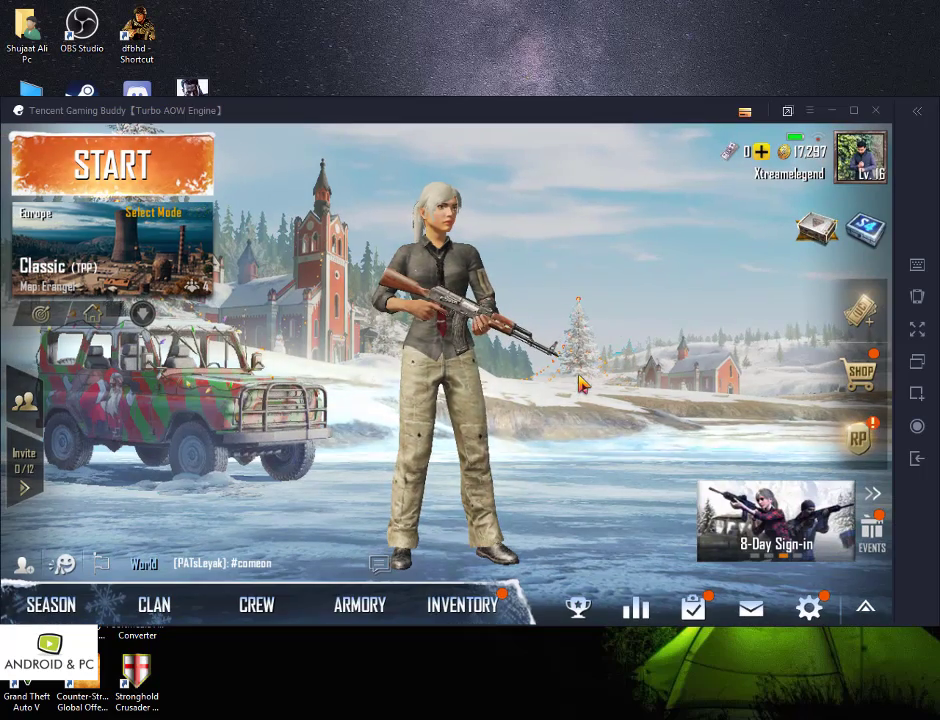